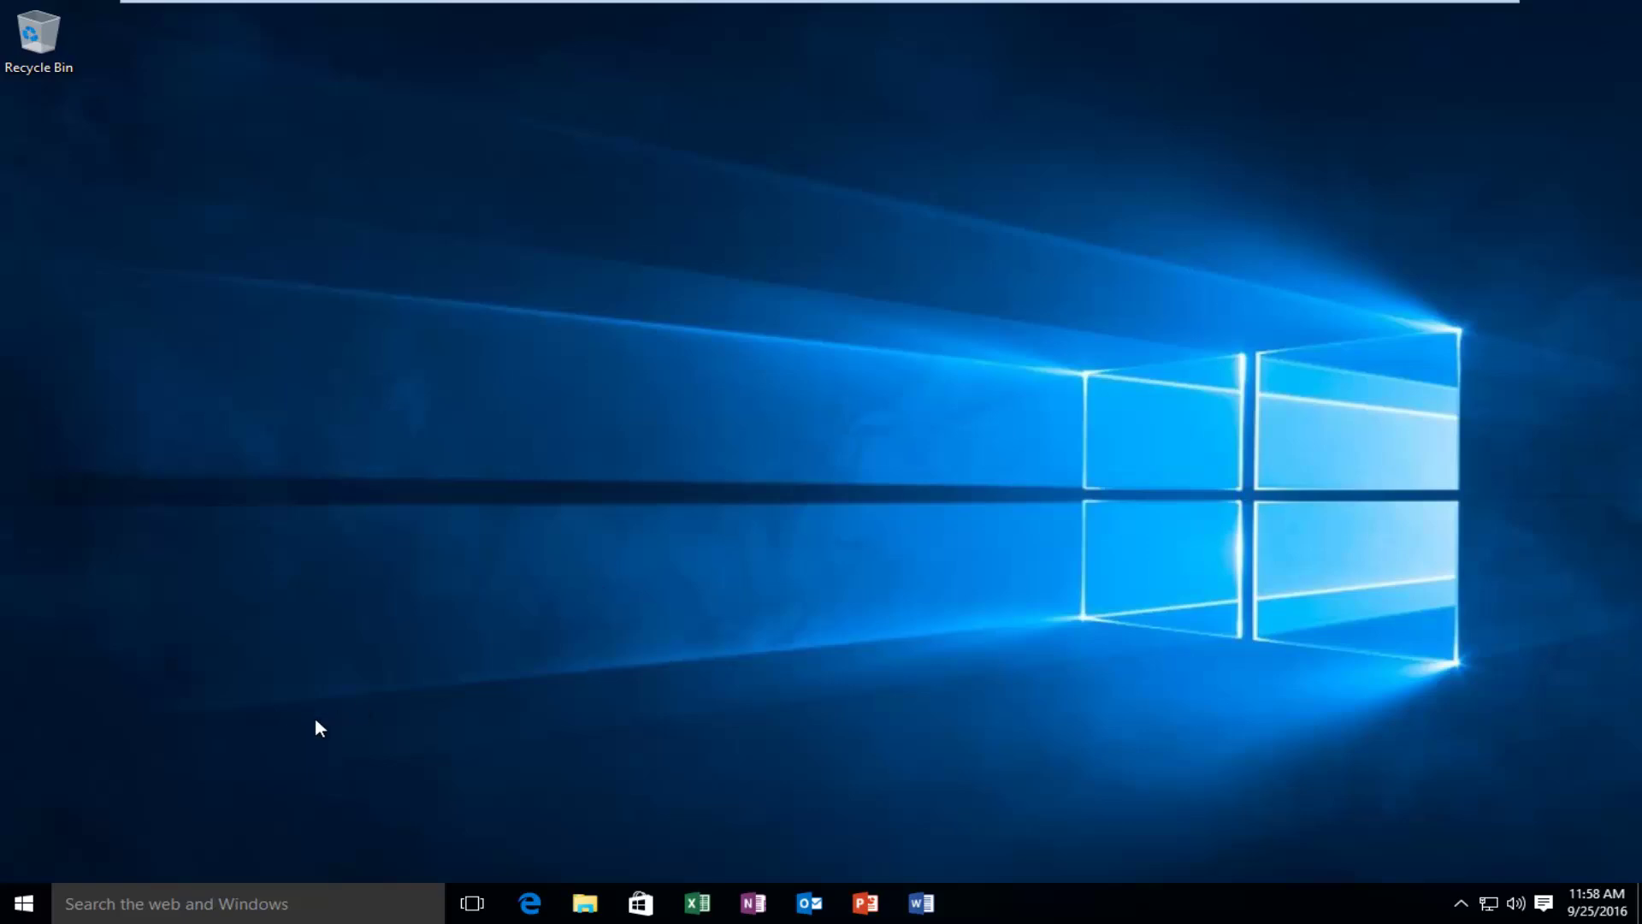
Reach the System settings from the Start menu's Settings entry.
left_click(24, 908)
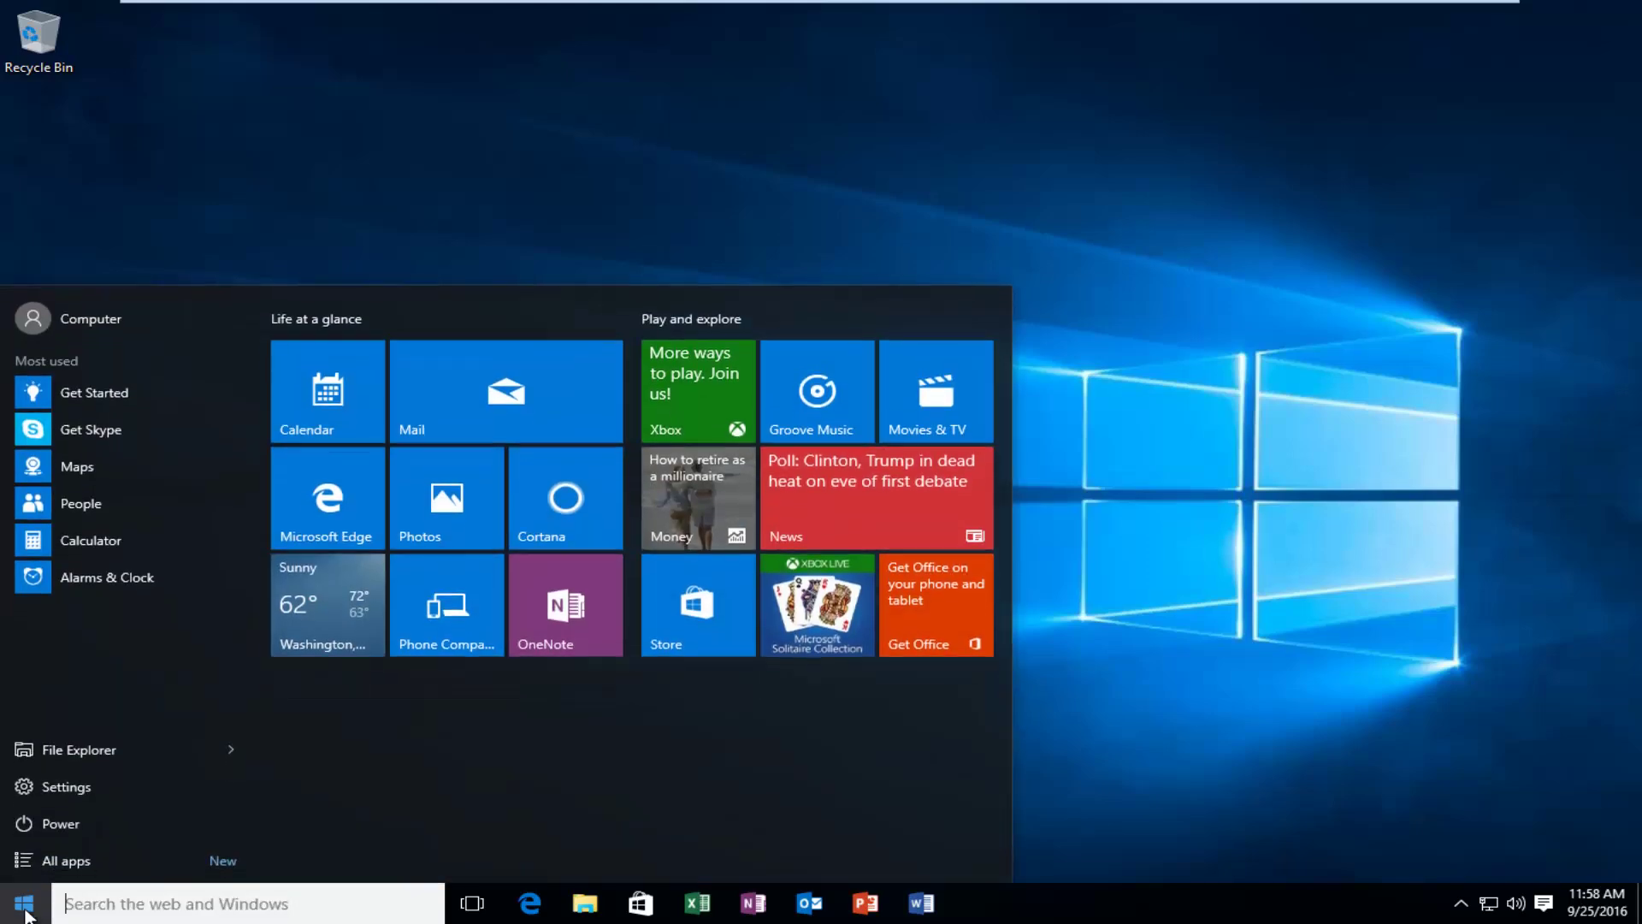
left_click(58, 786)
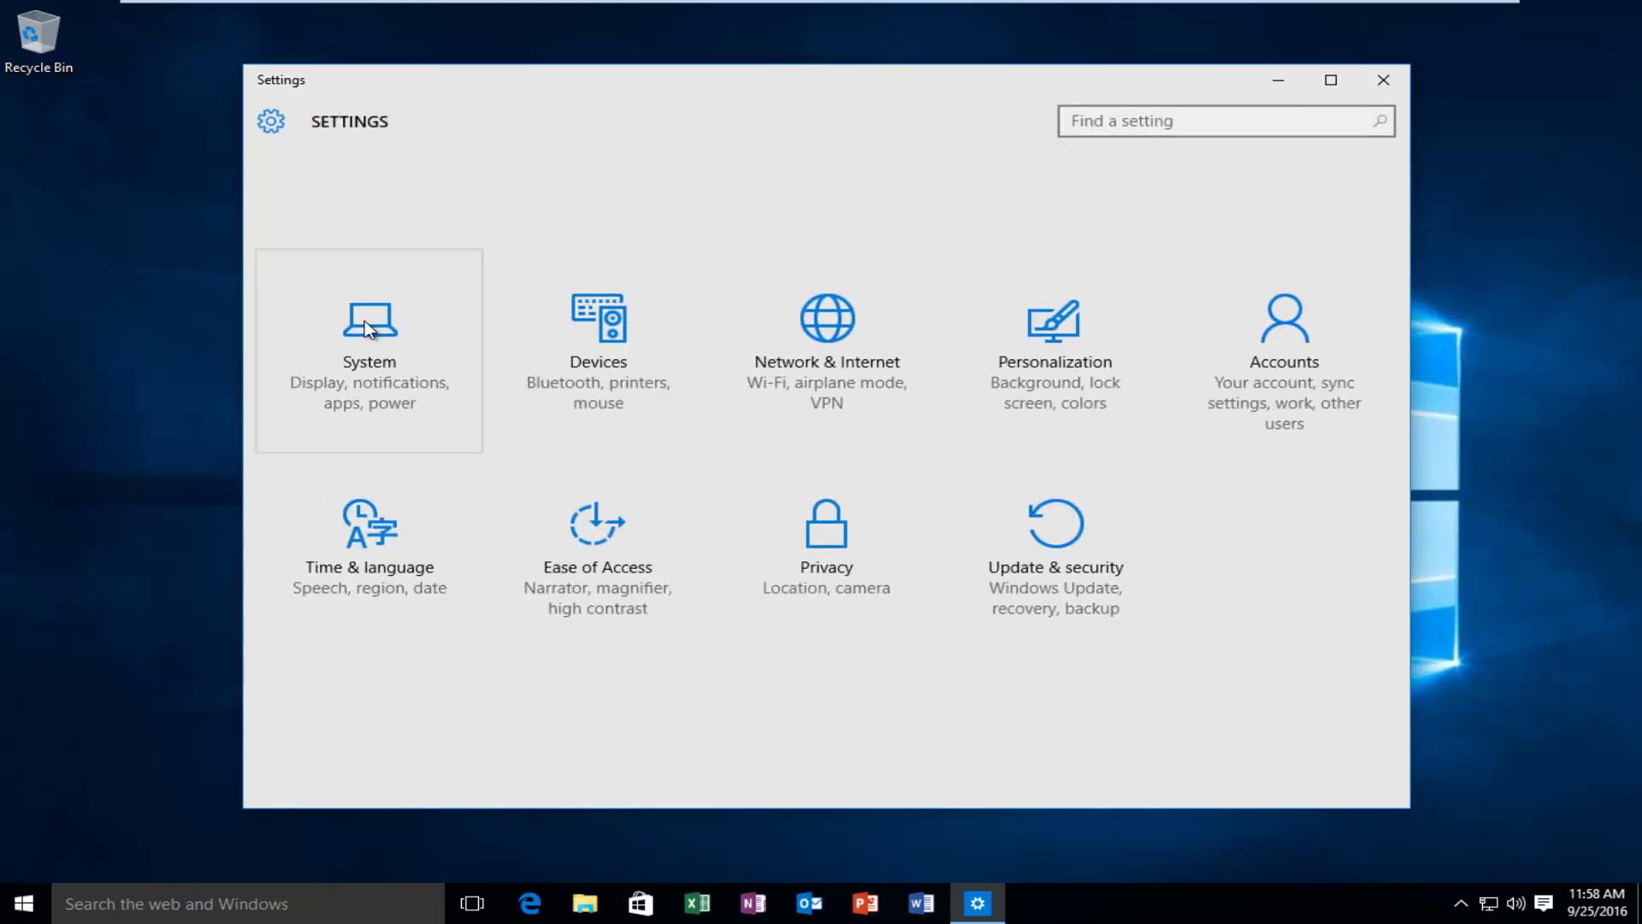
left_click(397, 365)
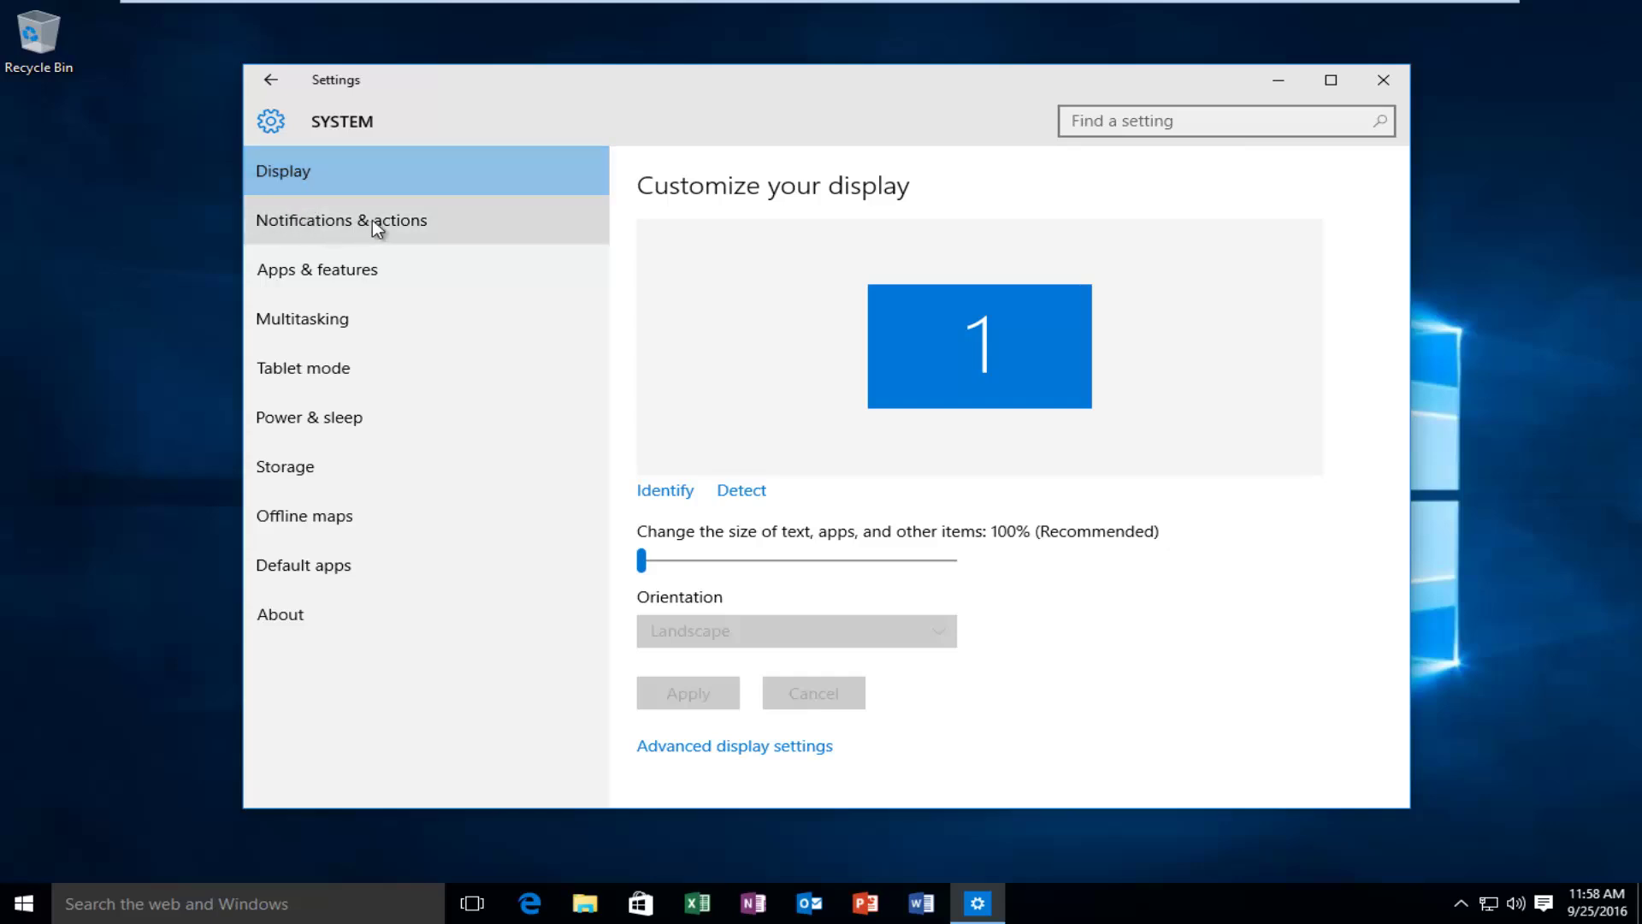
In Notifications & actions, switch Show me tips about Windows Off and keep Show app notifications On.
left_click(341, 231)
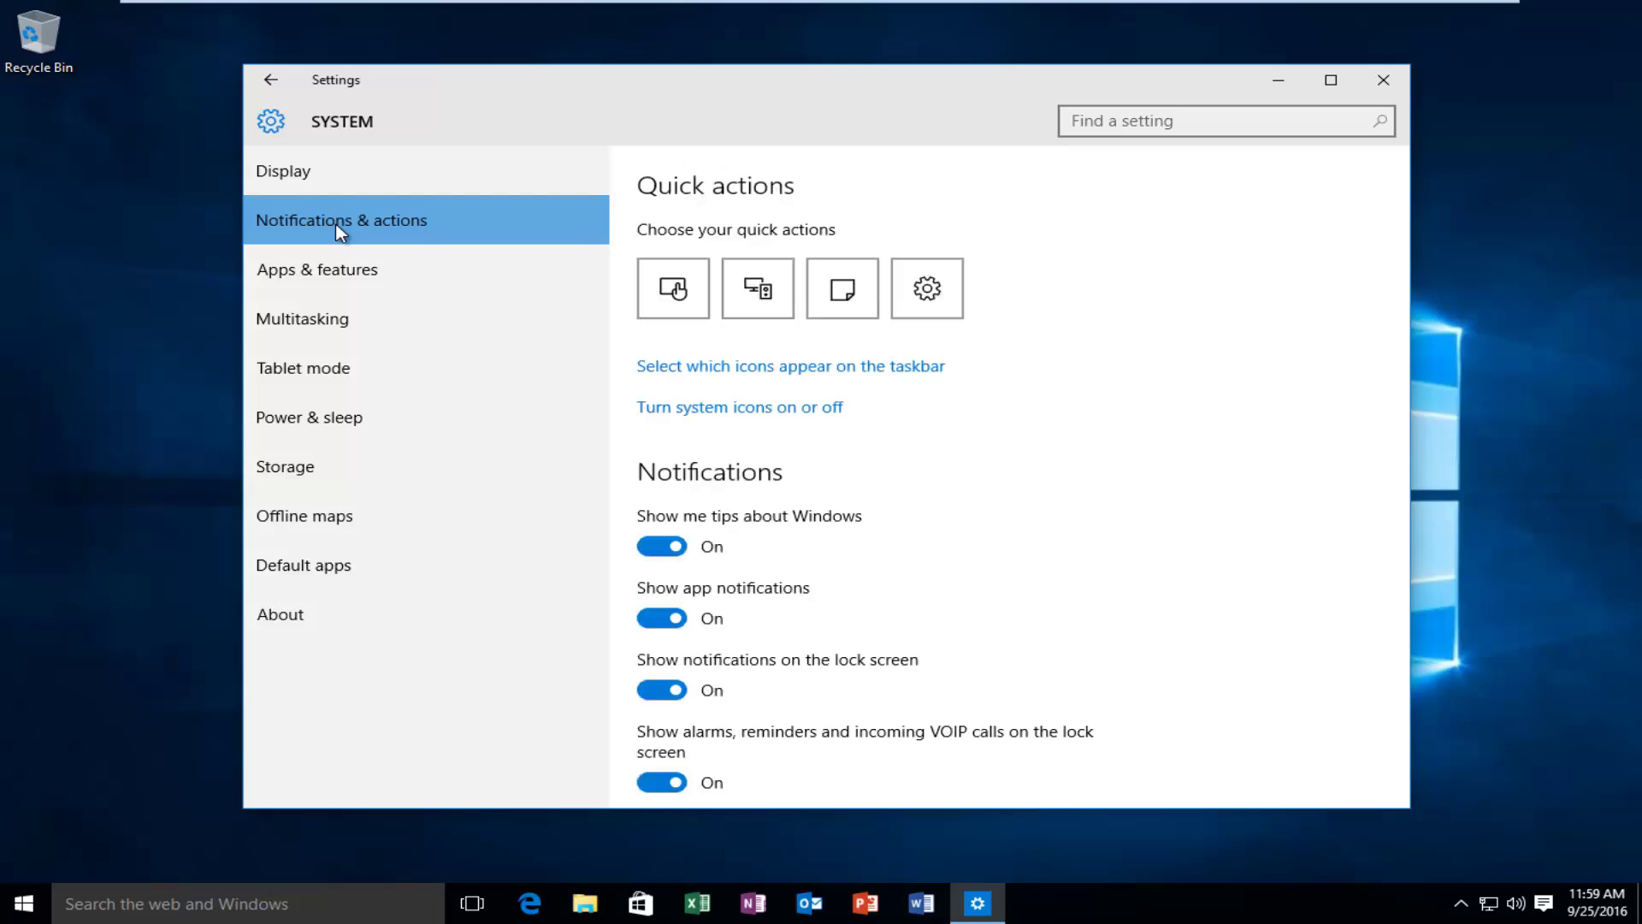
scroll(972, 380, "down", 3)
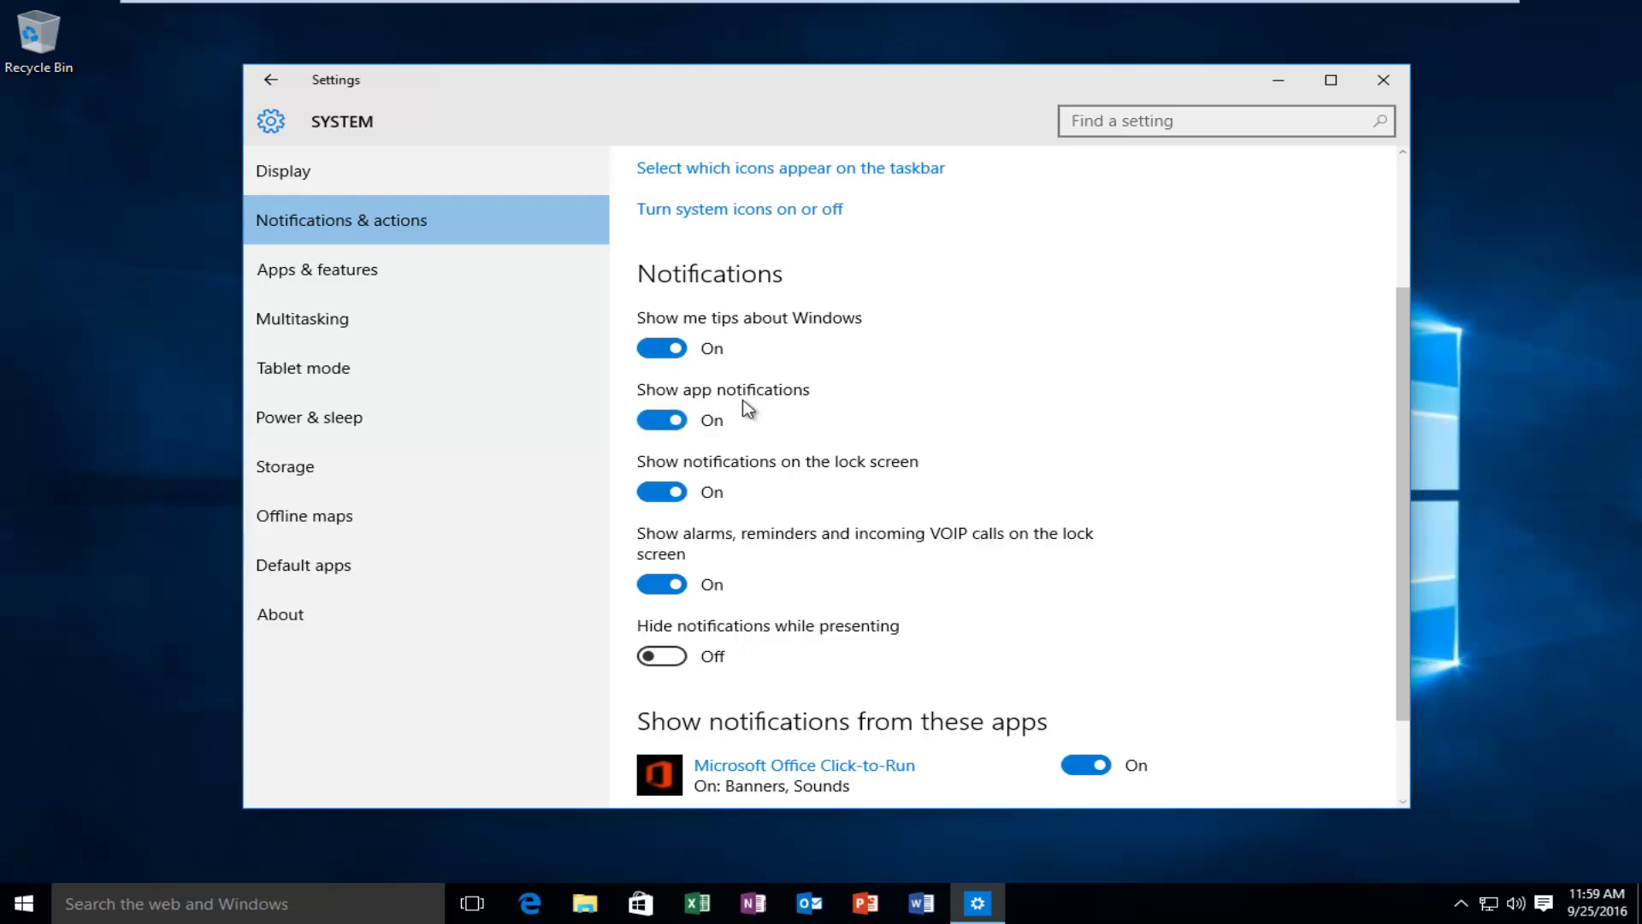
left_click(668, 424)
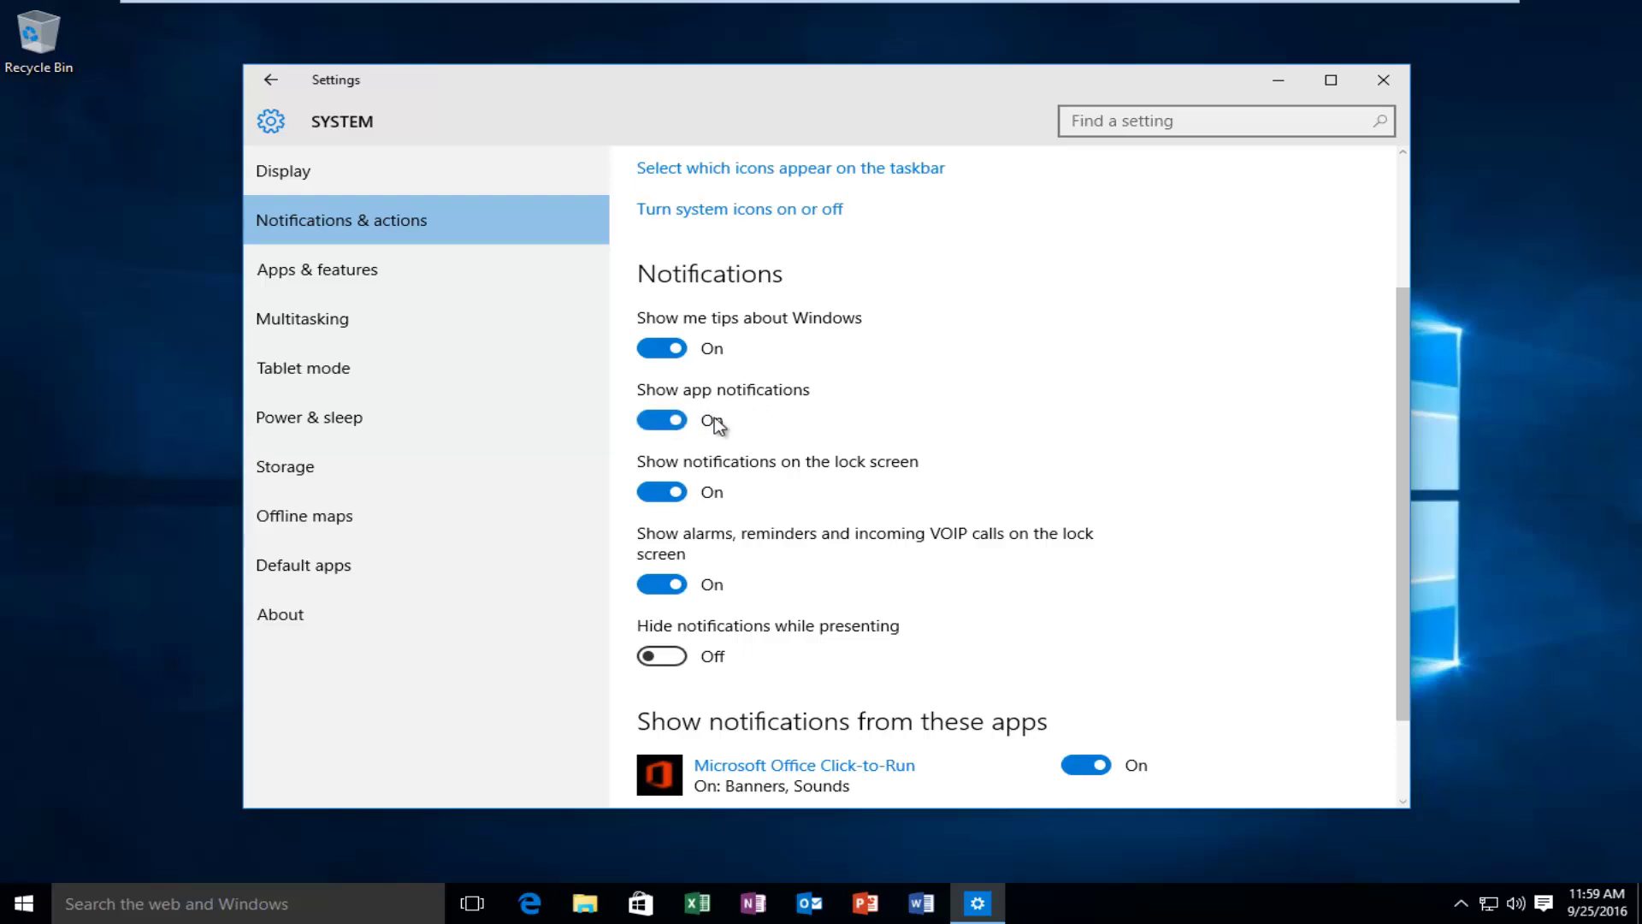
left_click(666, 423)
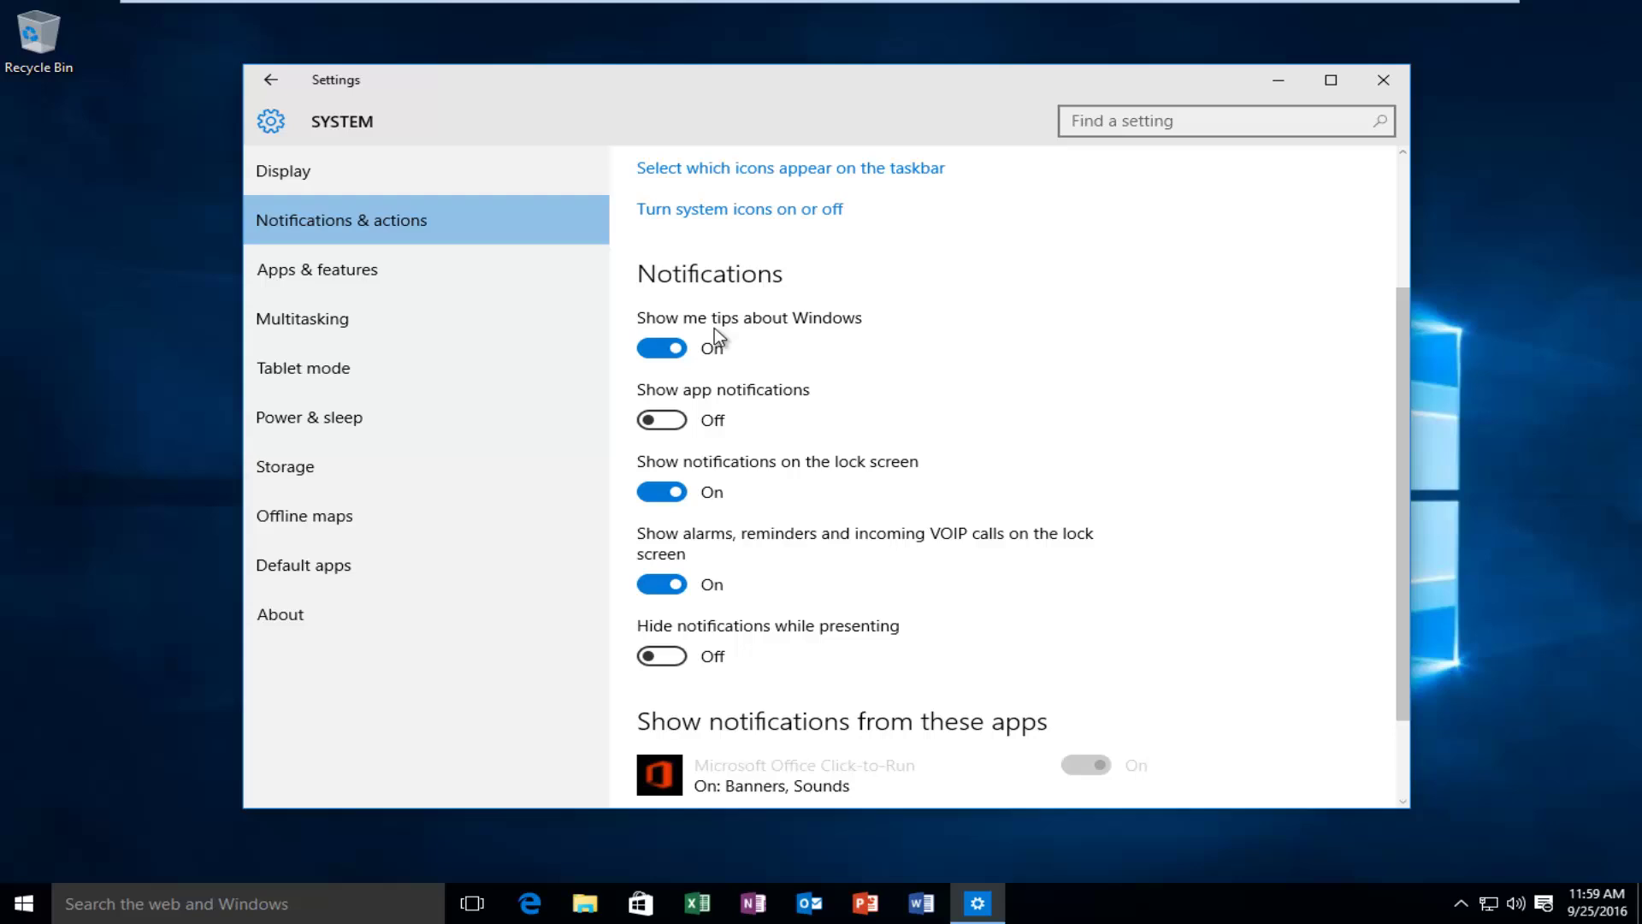
left_click(664, 350)
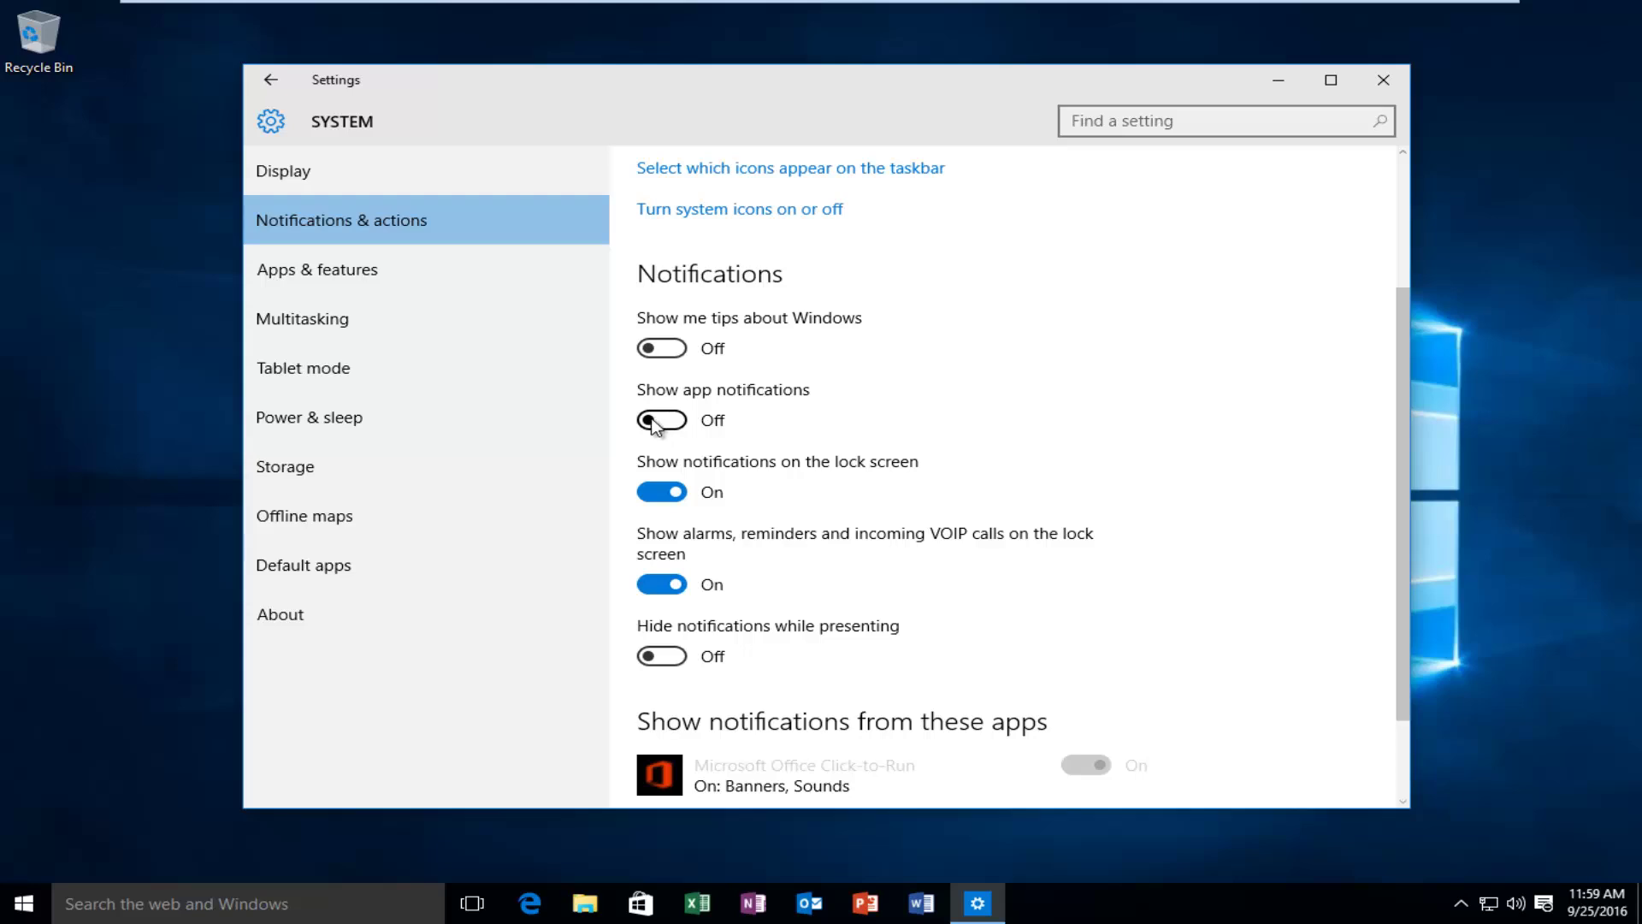
left_click(658, 424)
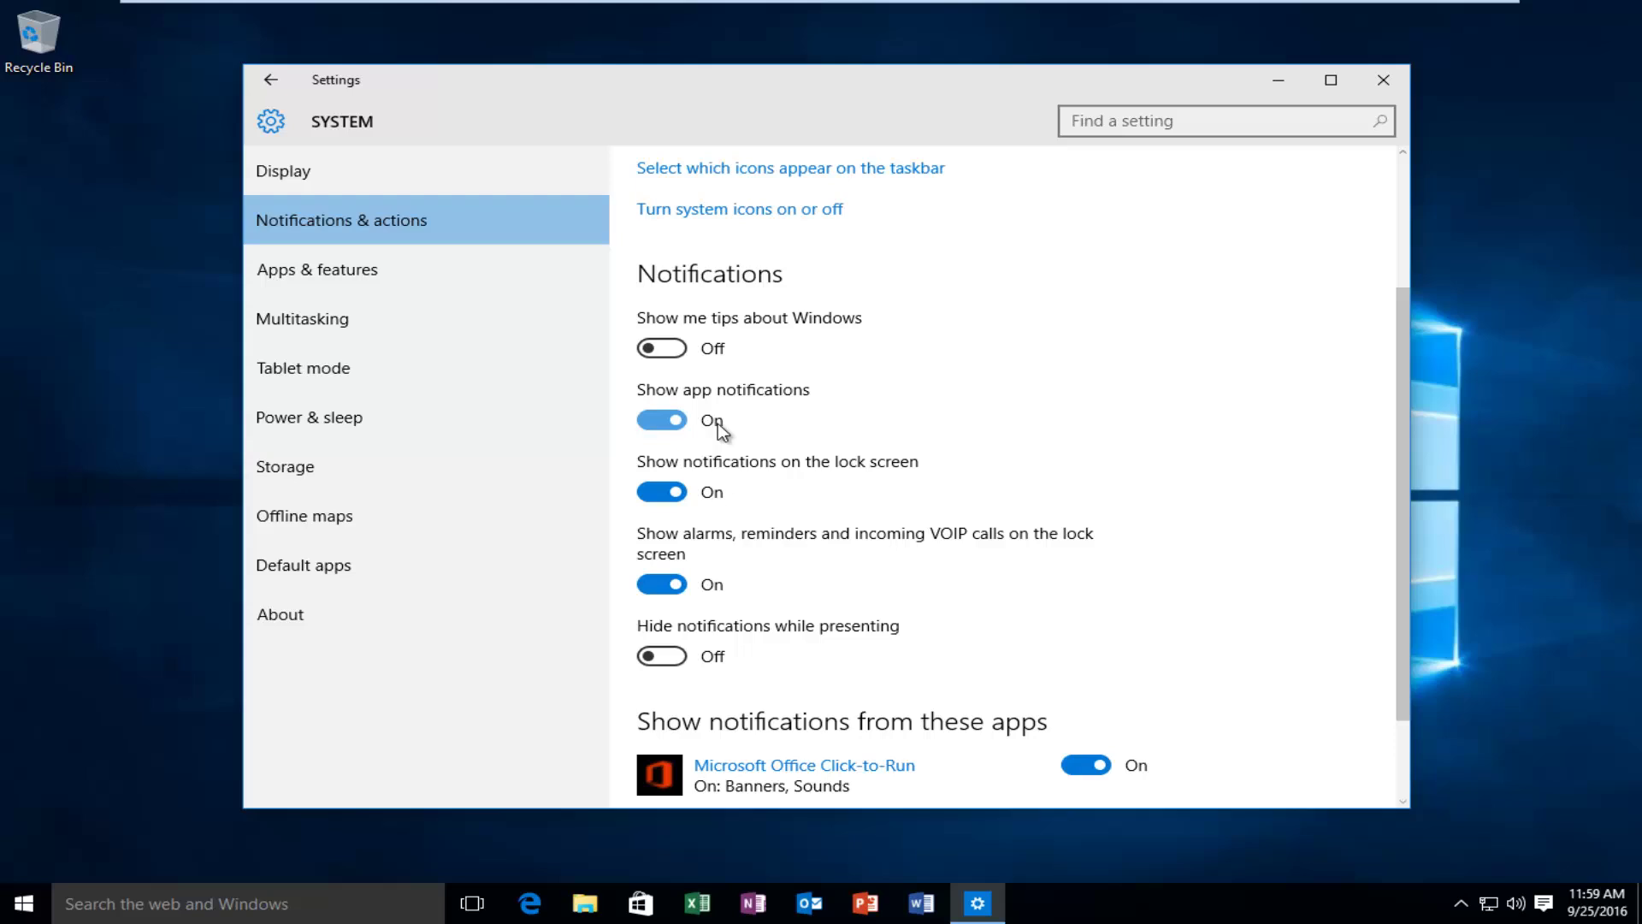
left_click_drag(1400, 366, 1409, 438)
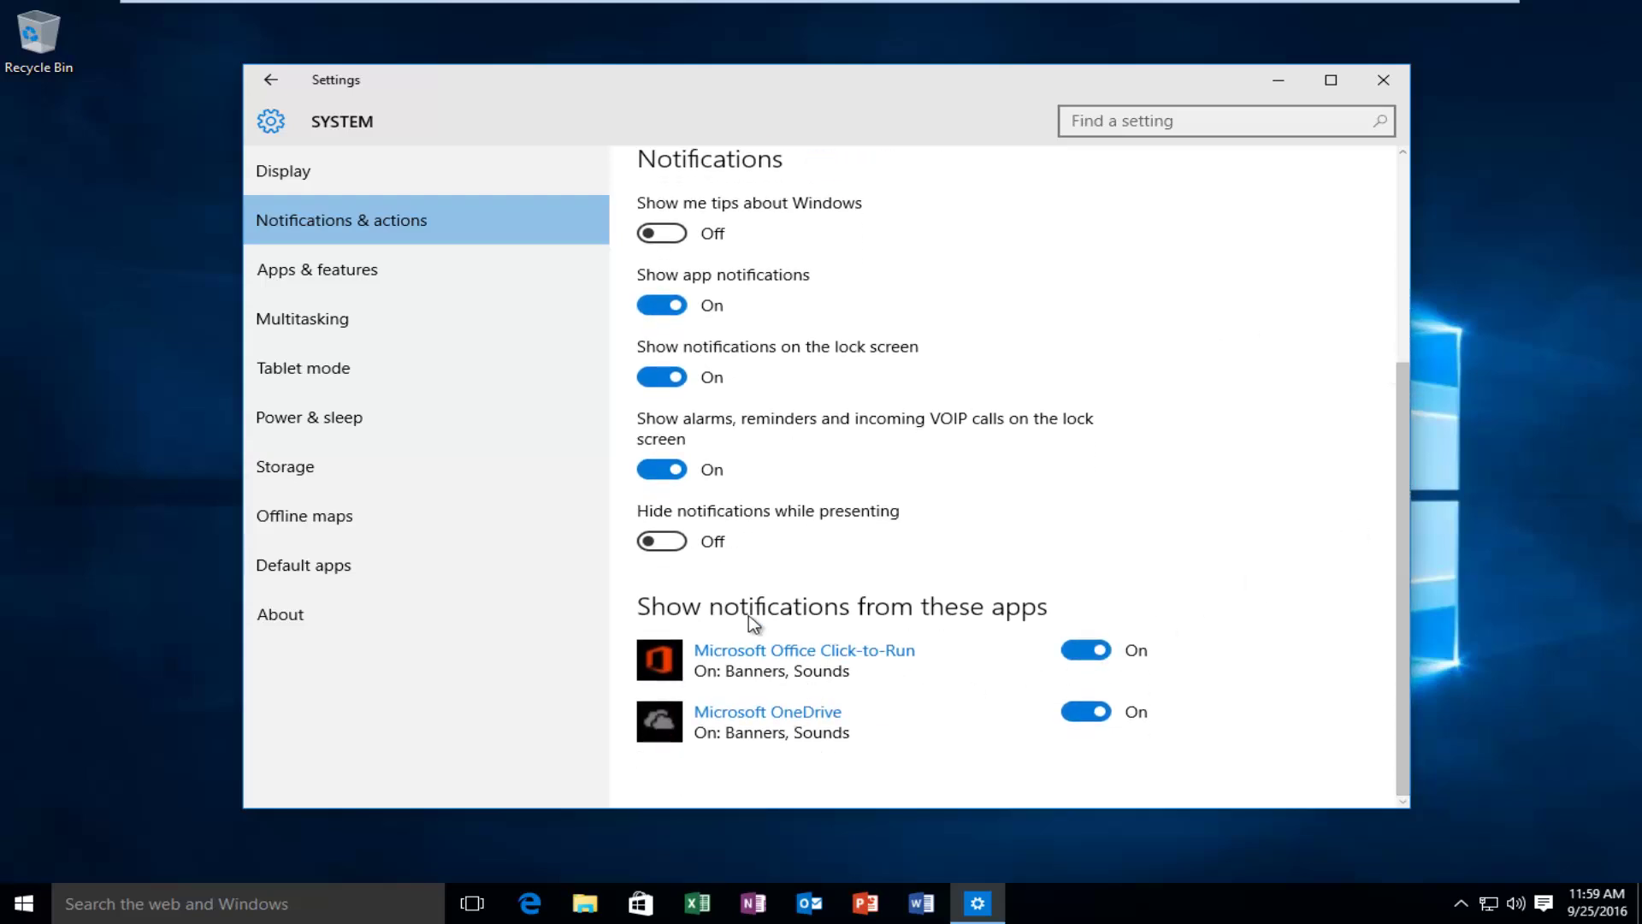
Switch the Microsoft Office Click-to-Run notification toggle Off, leaving OneDrive On.
left_click(662, 304)
left_click(662, 303)
left_click(1085, 649)
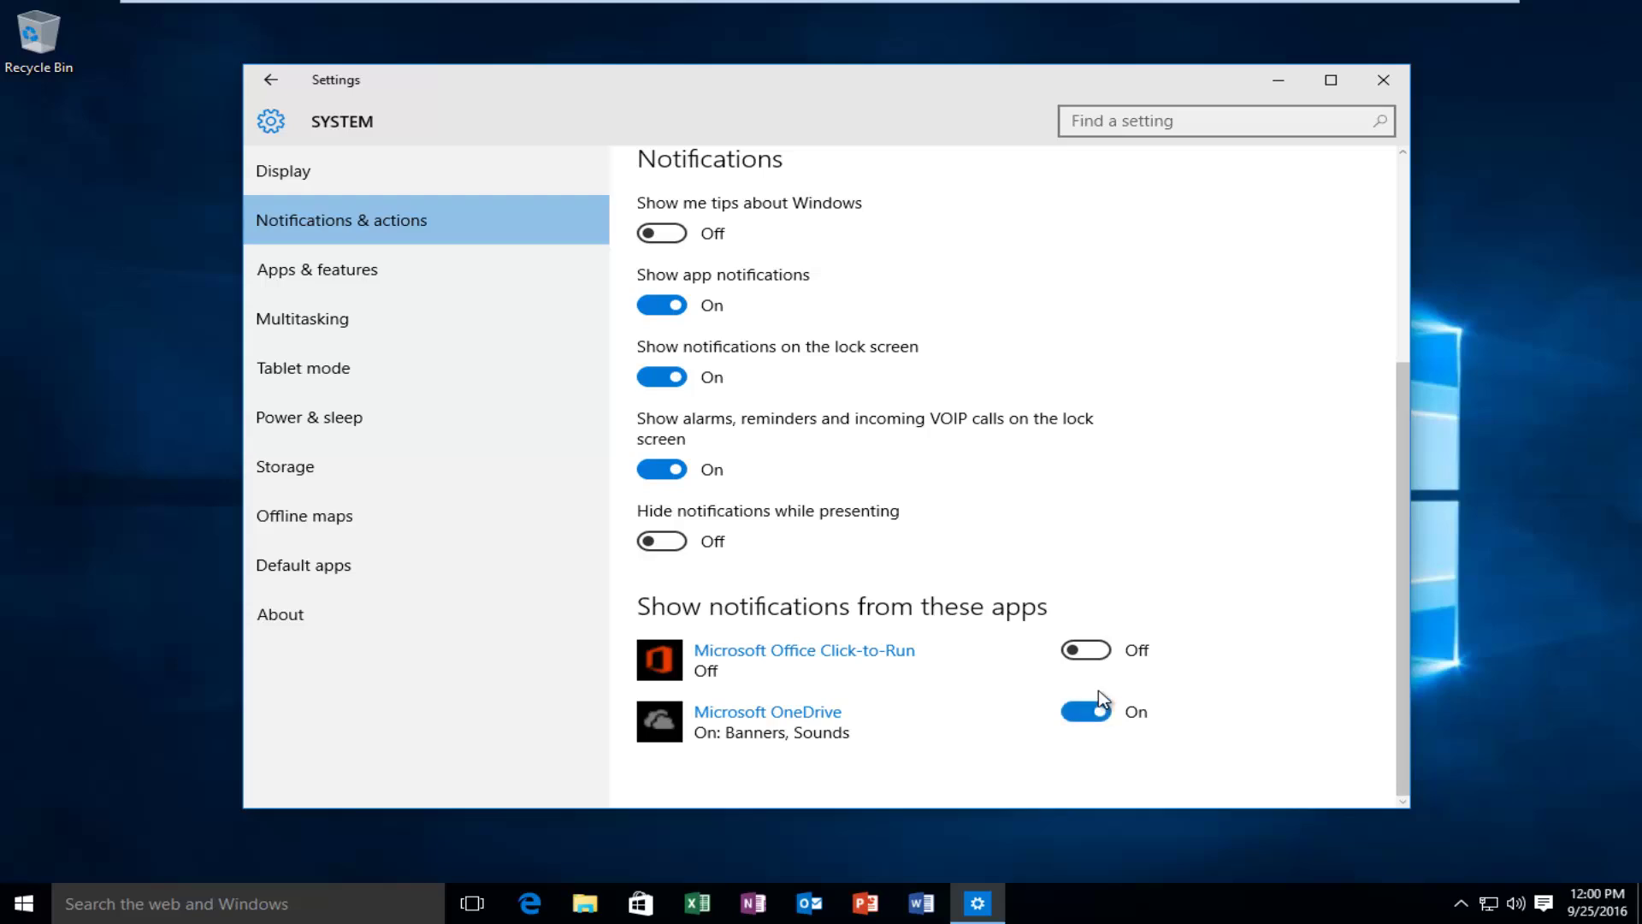
scroll(955, 379, "up", 1)
scroll(988, 624, "down", 1)
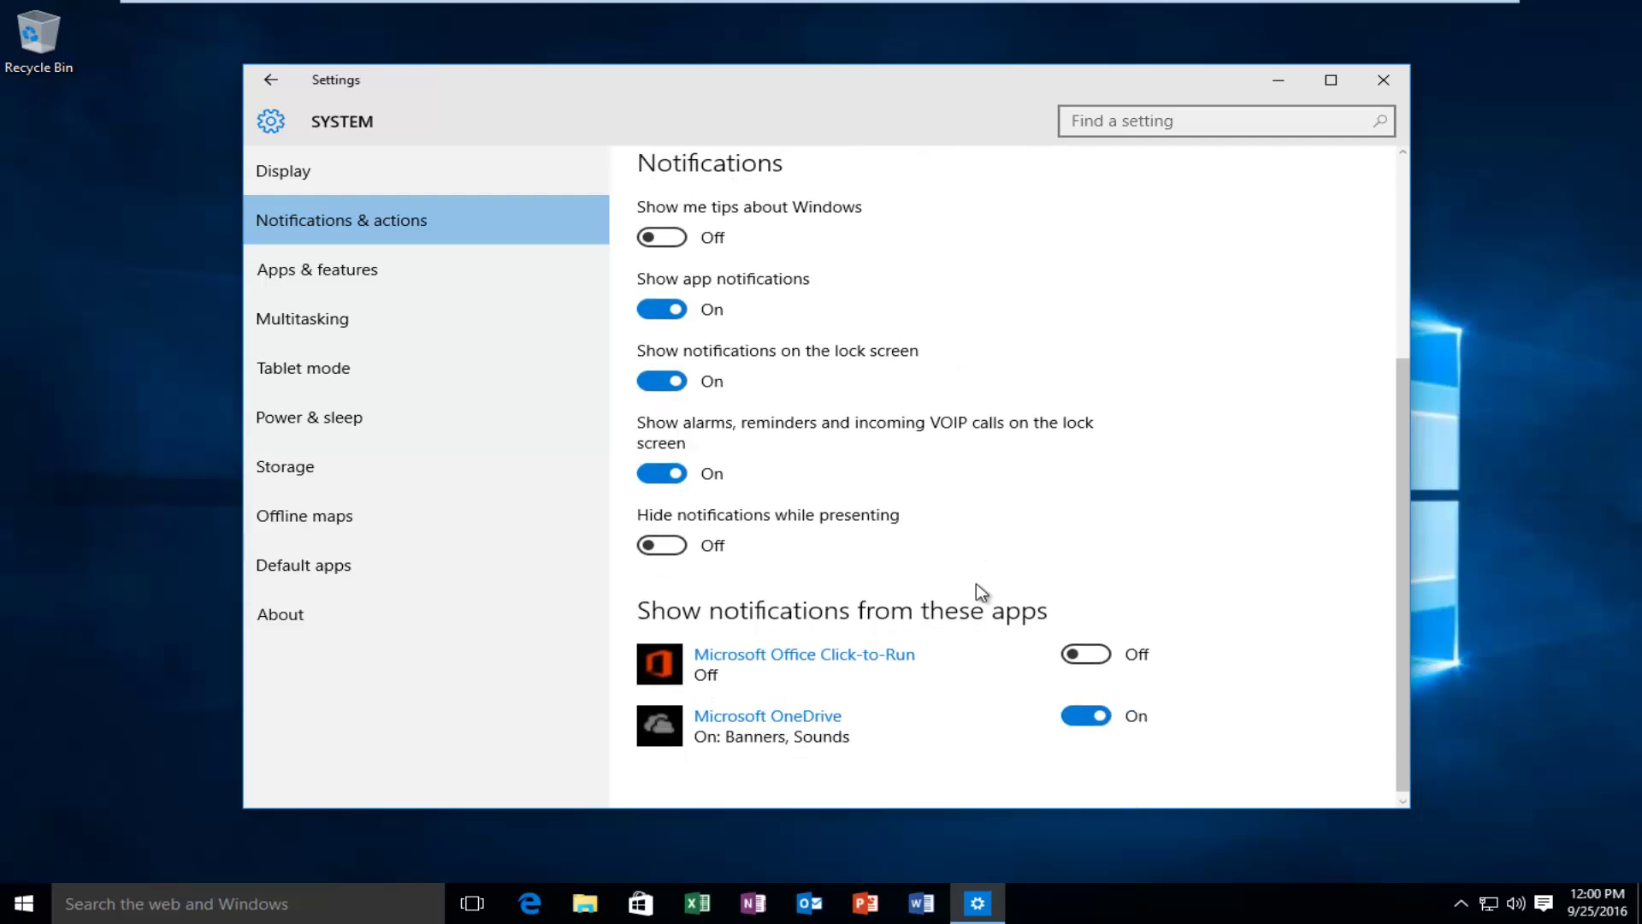